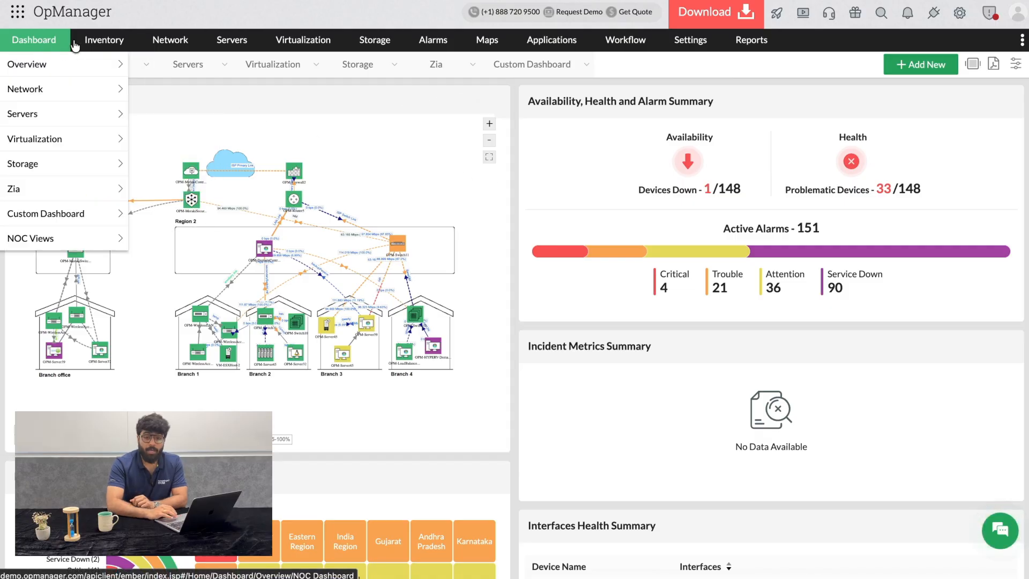
Open the OPM-Server14 device from the all-servers list and review its summary page
click(223, 46)
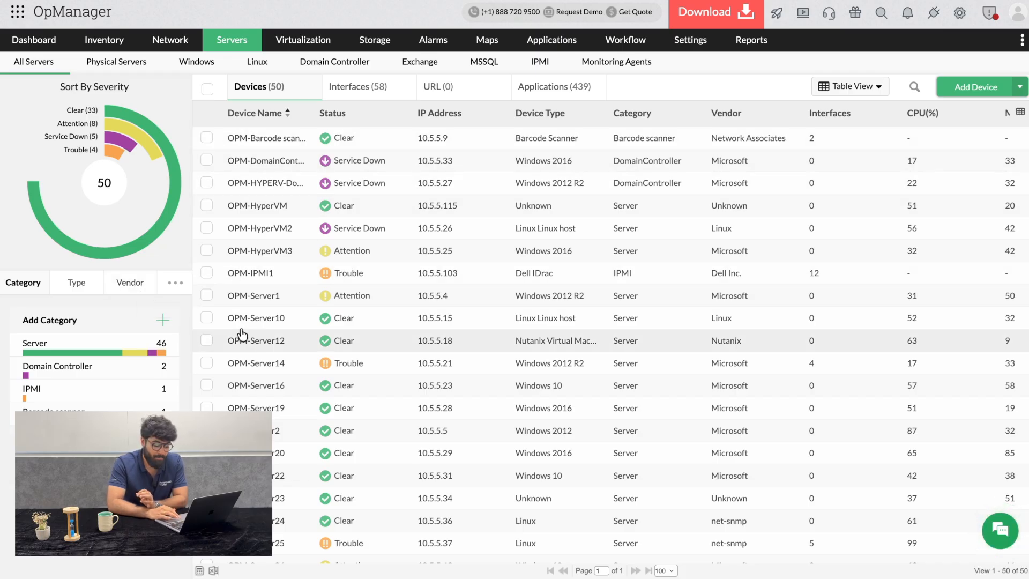
click(254, 364)
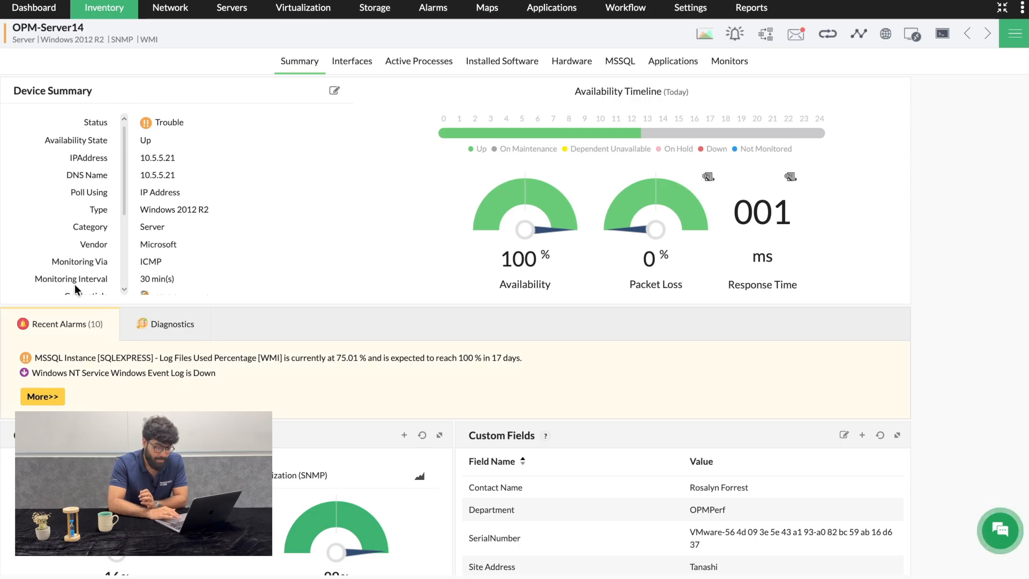
scroll(379, 343, down, 3)
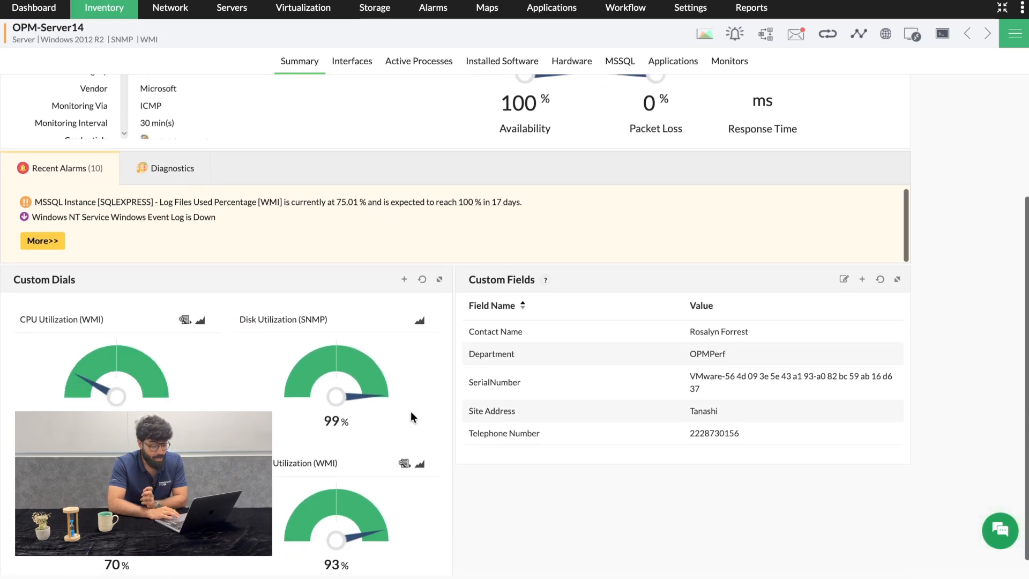
scroll(446, 446, down, 1)
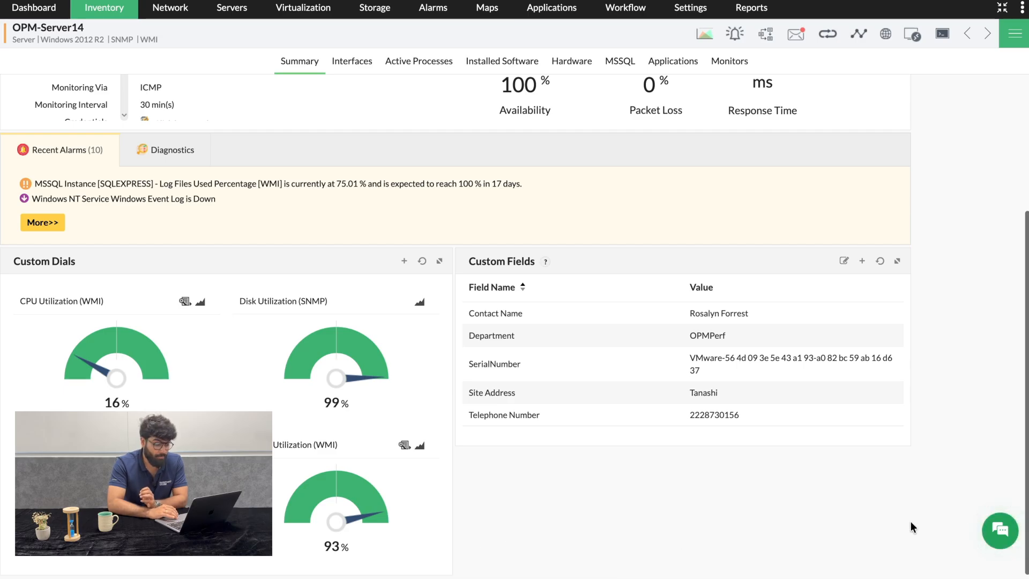
scroll(935, 345, up, 3)
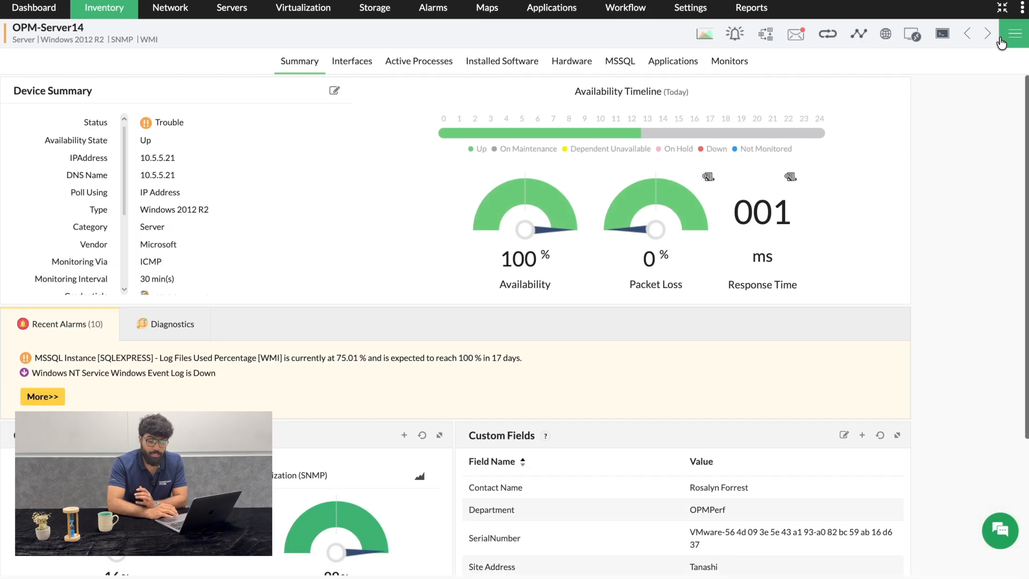
Open the device's edit details form, examine the availability monitoring options, and close it without saving
click(1014, 33)
click(863, 122)
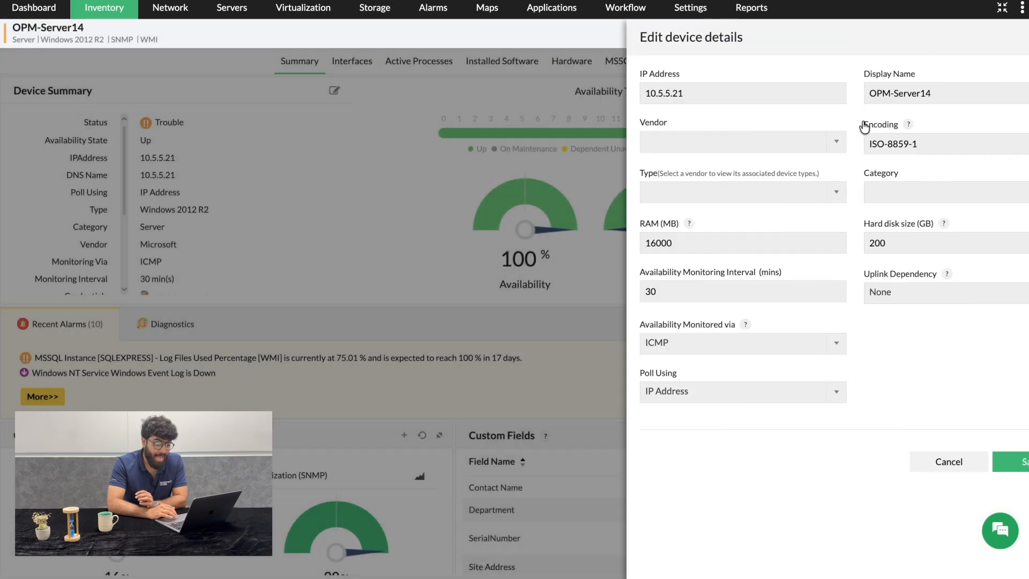
click(745, 346)
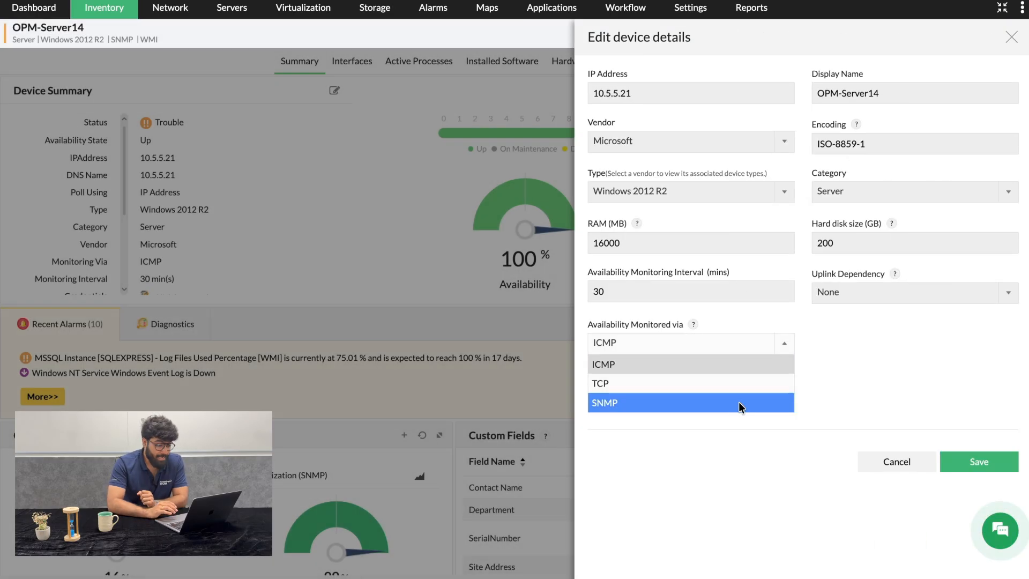
click(1012, 36)
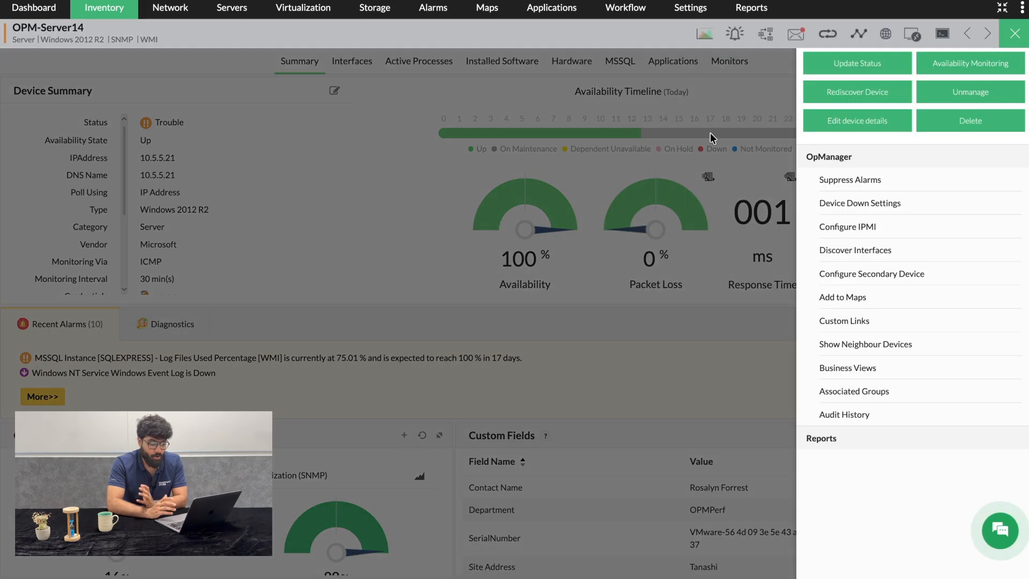
click(1015, 31)
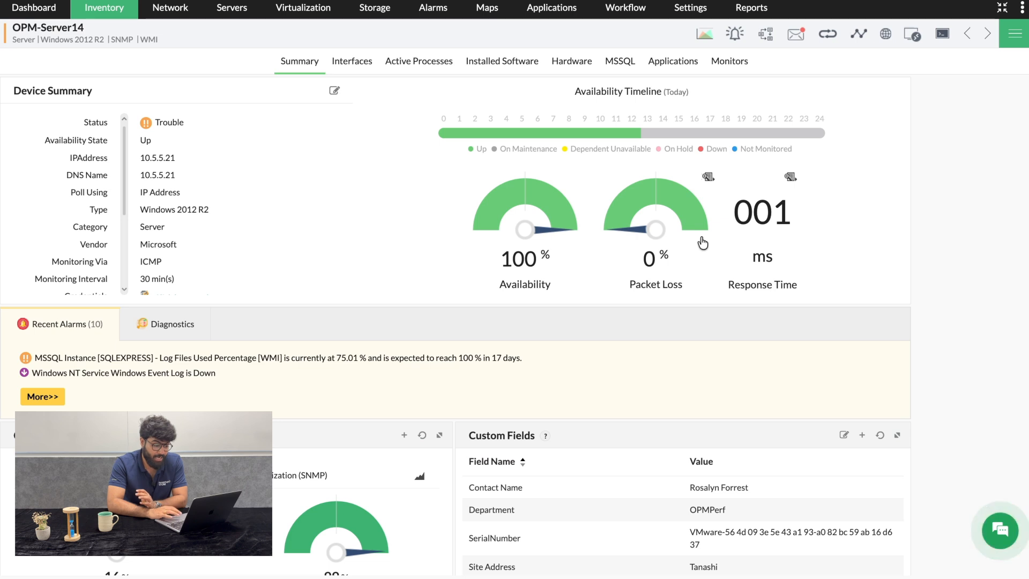
Review the device's interfaces list and select the WAN Miniport (L2TP) interface
mouse_move(578, 138)
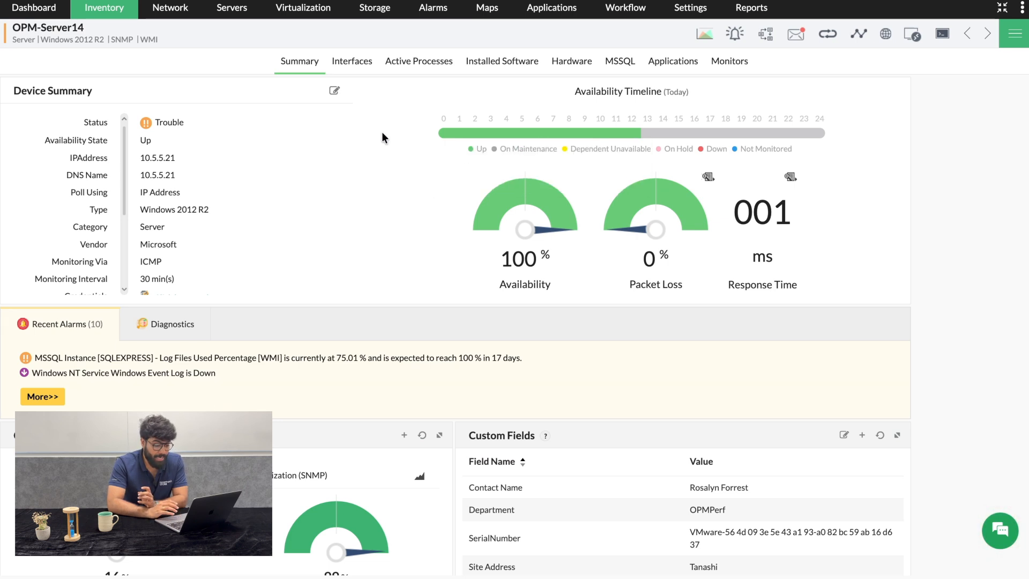
click(358, 66)
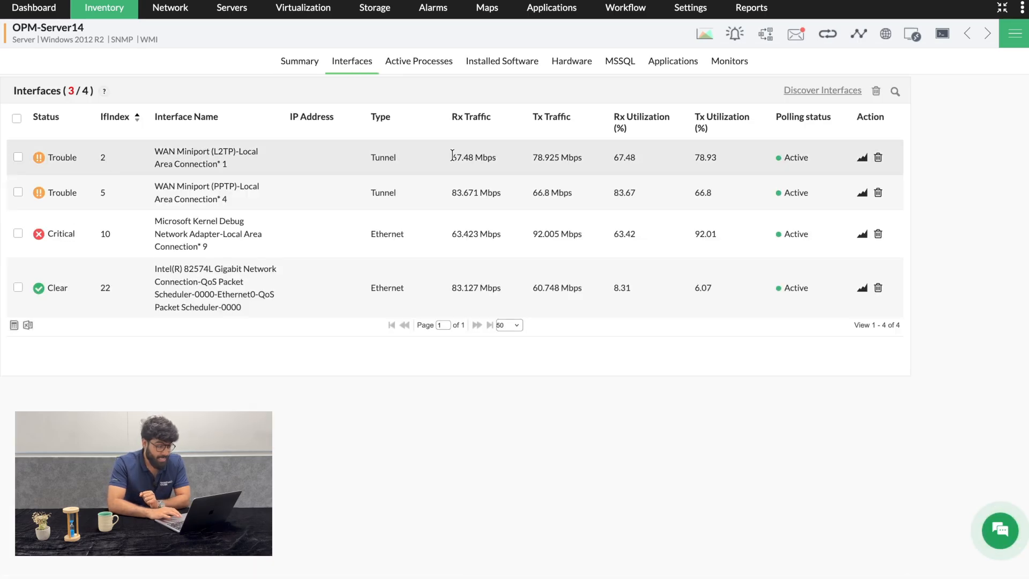
click(191, 152)
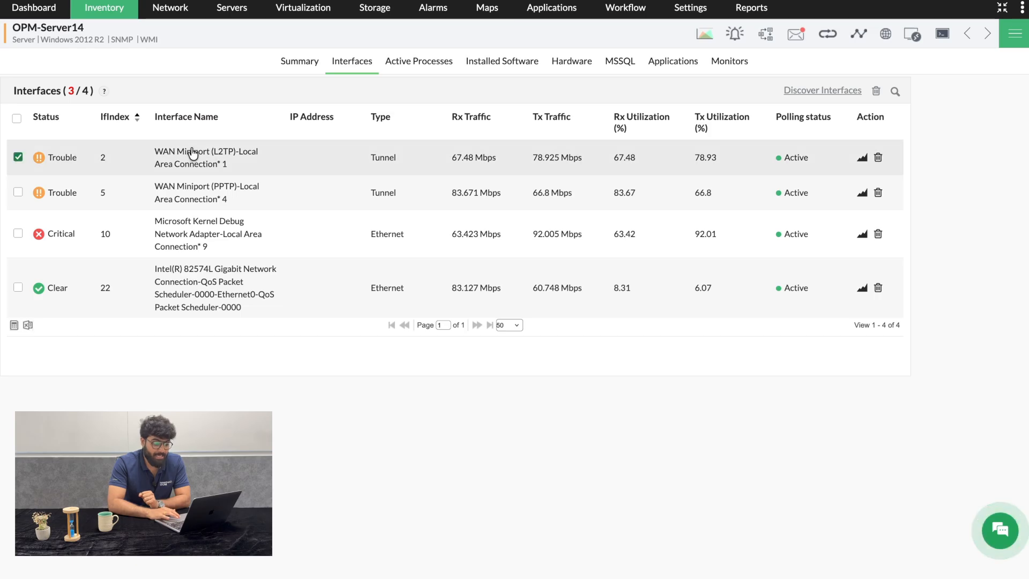
click(588, 60)
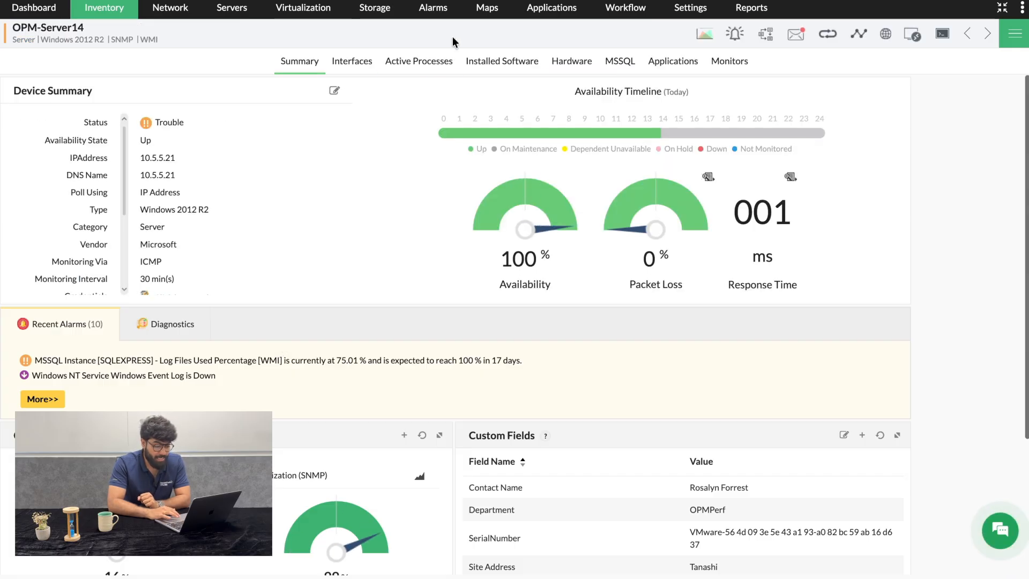
Review the device's active processes list
click(412, 61)
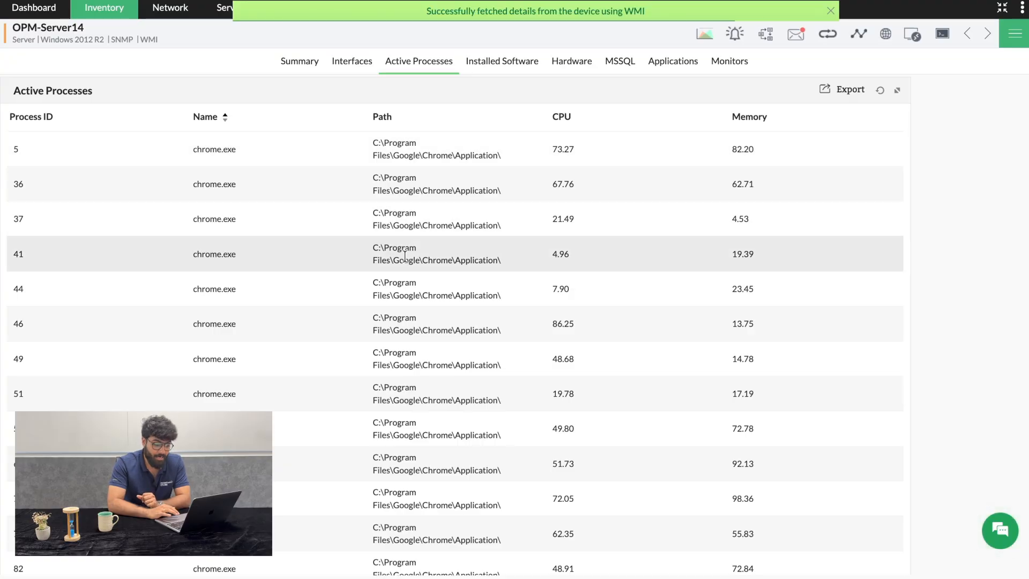
scroll(406, 469, down, 6)
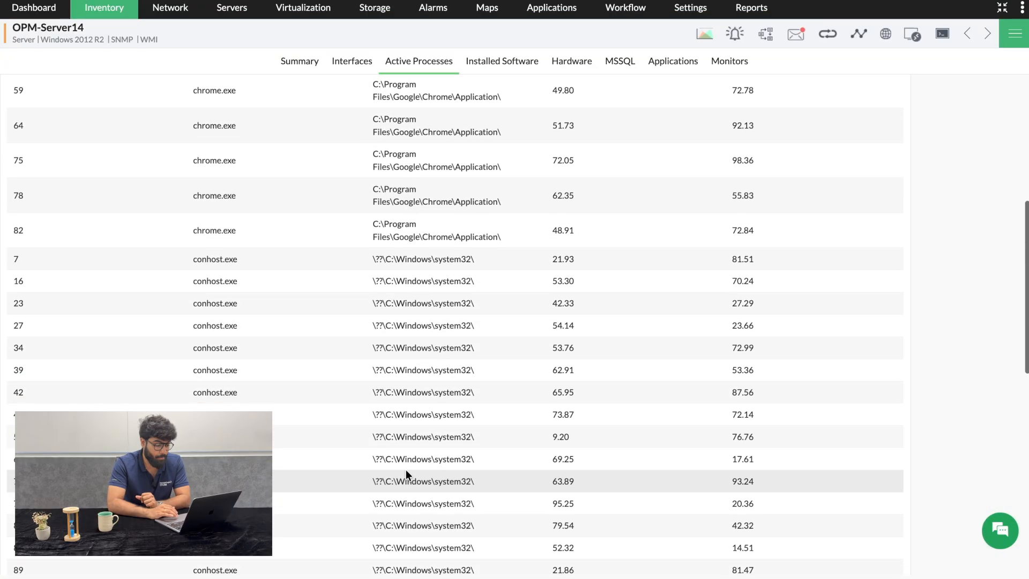
scroll(406, 470, down, 2)
scroll(406, 469, up, 4)
scroll(406, 469, up, 4)
Review the device's installed software, hardware and MSSQL details
click(492, 64)
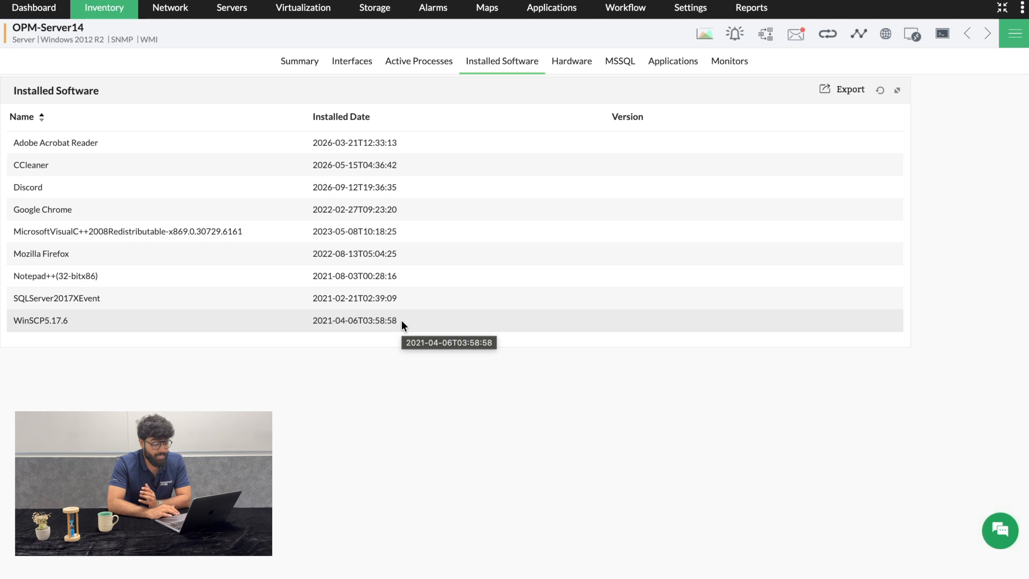
click(574, 65)
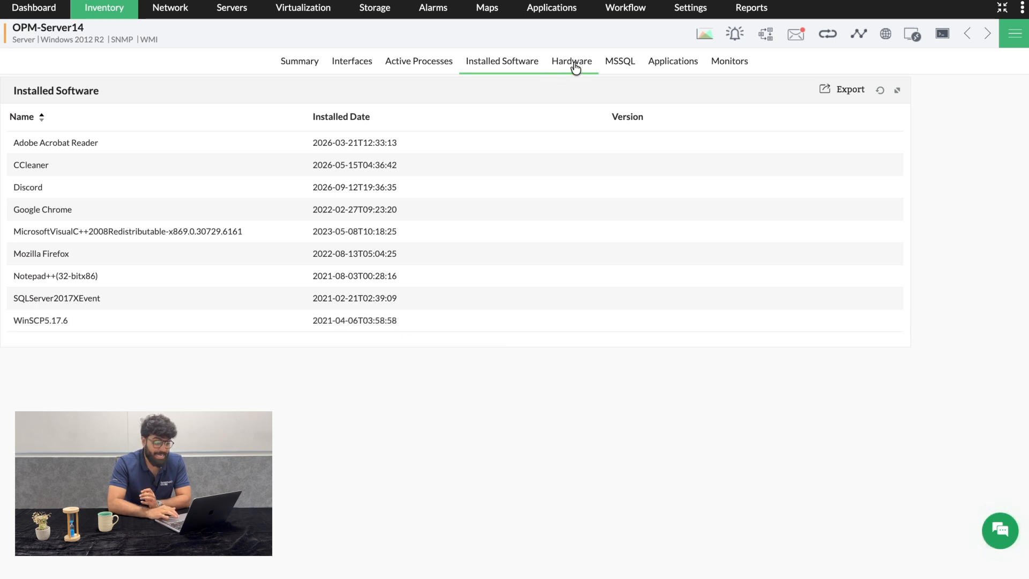
click(622, 65)
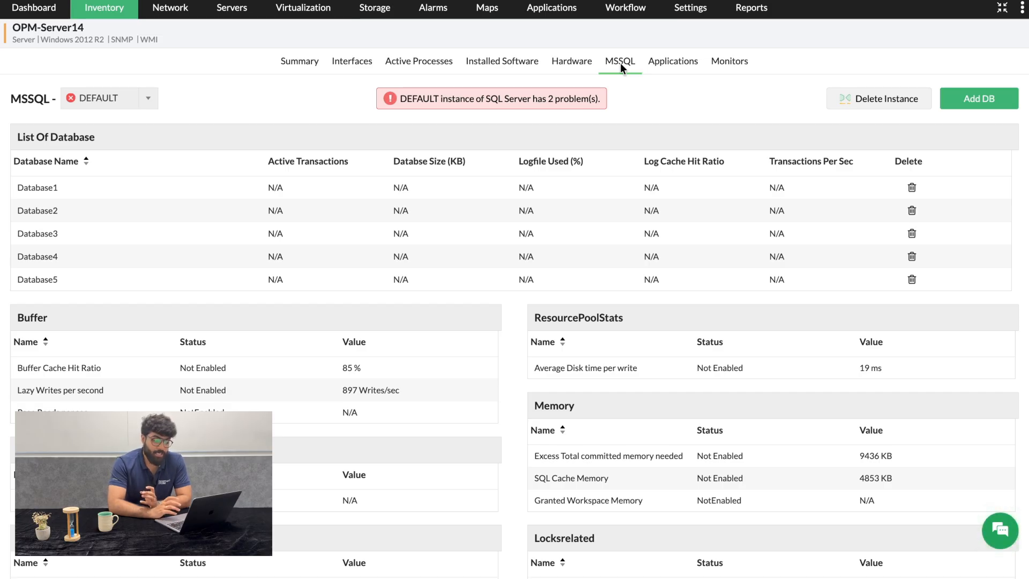
Open the device's monitors and launch Add Performance Monitor from the actions list
click(731, 61)
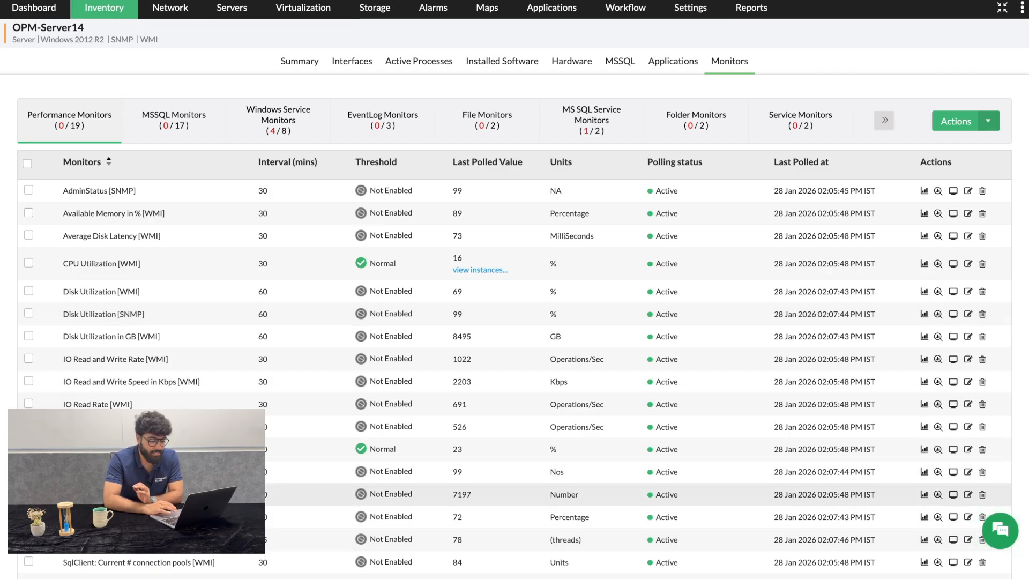
click(988, 122)
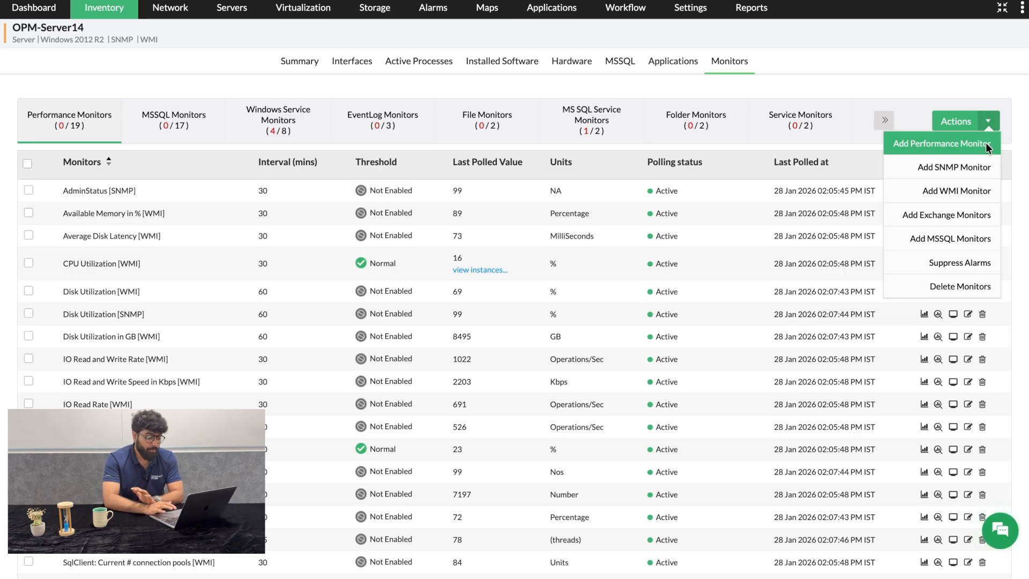
click(985, 142)
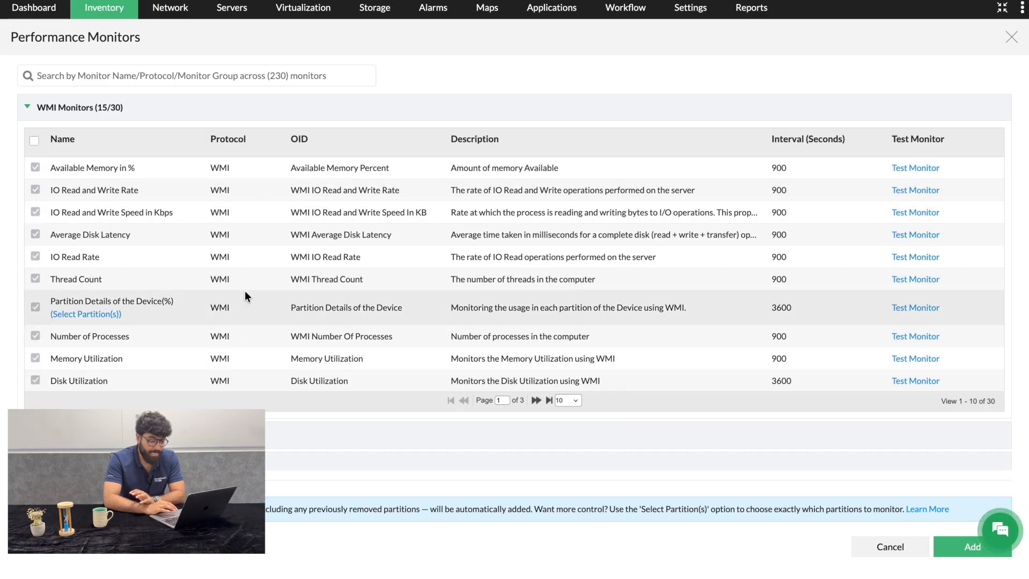
Browse the monitor groups in the Performance Monitors dialog, then close it without adding any
click(275, 111)
click(252, 141)
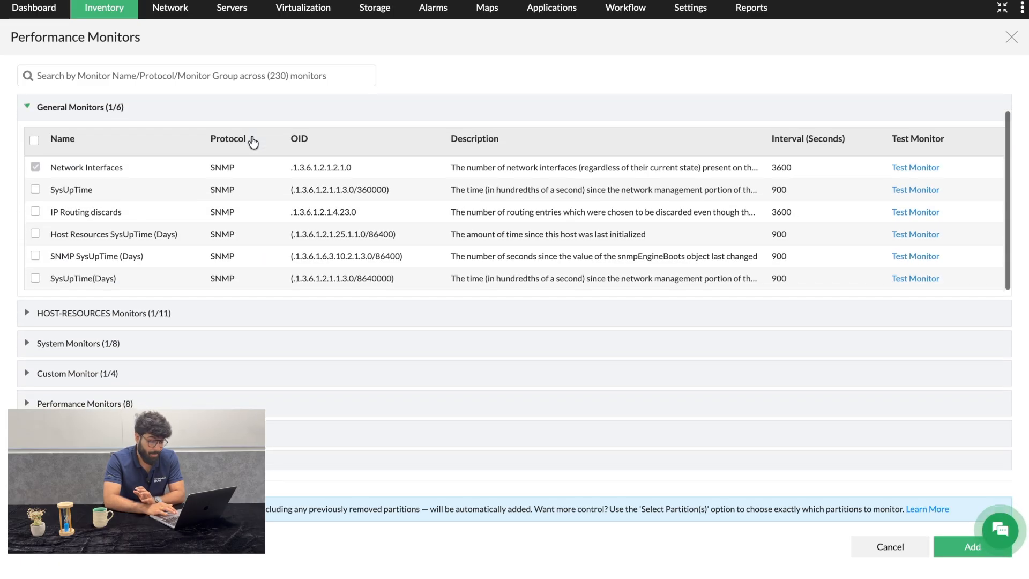
click(253, 119)
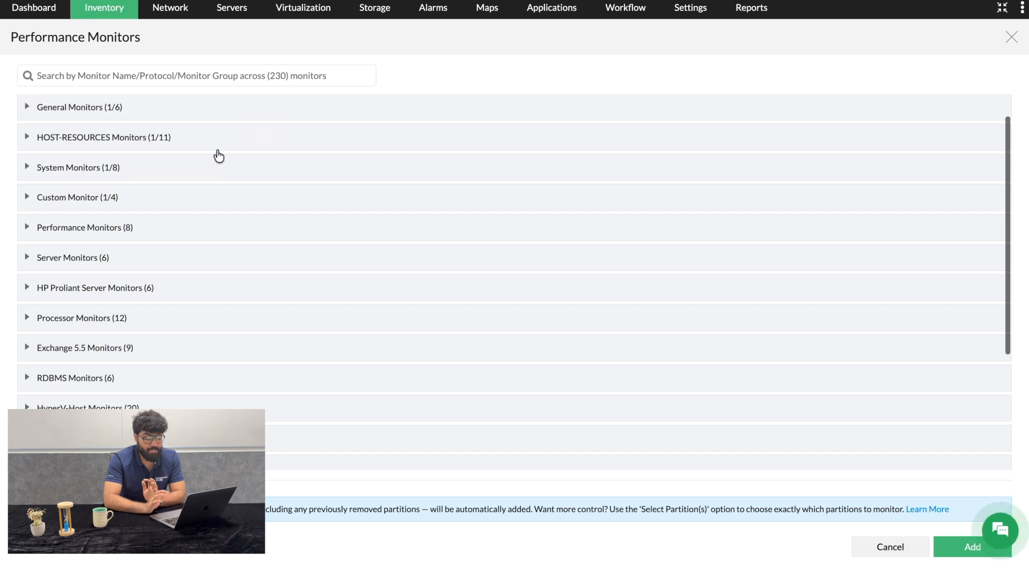
click(222, 141)
click(235, 120)
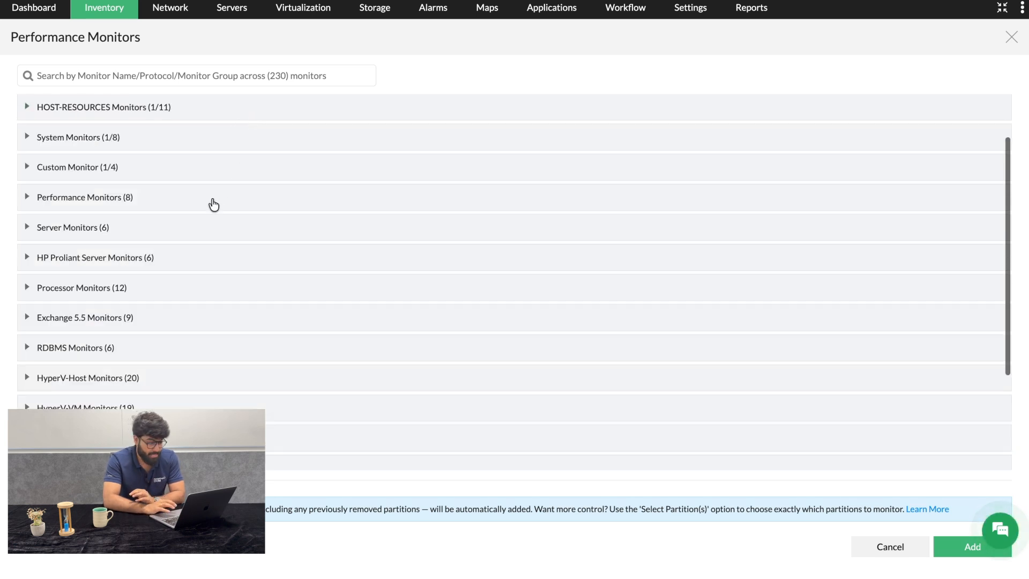
click(211, 197)
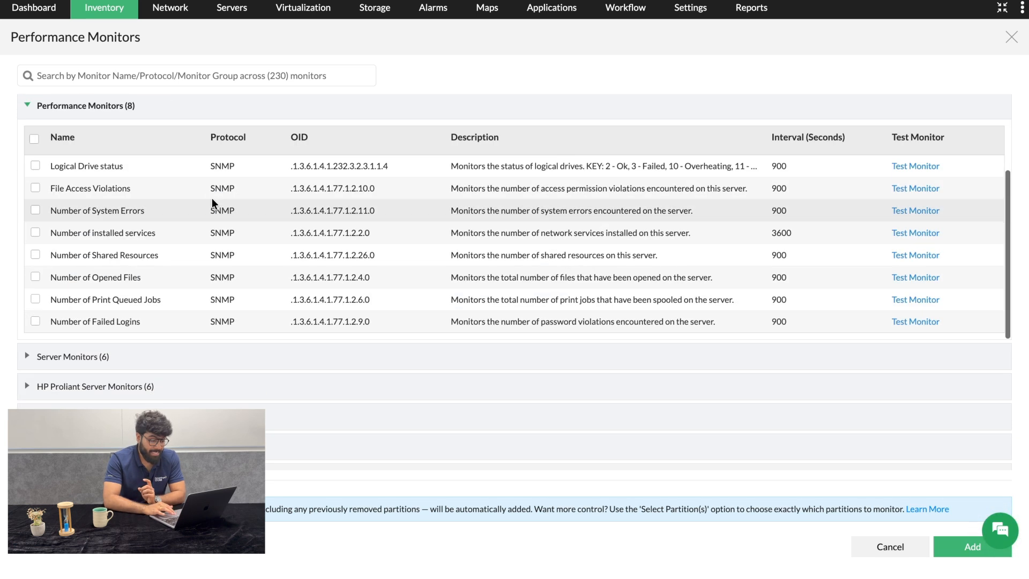
click(232, 110)
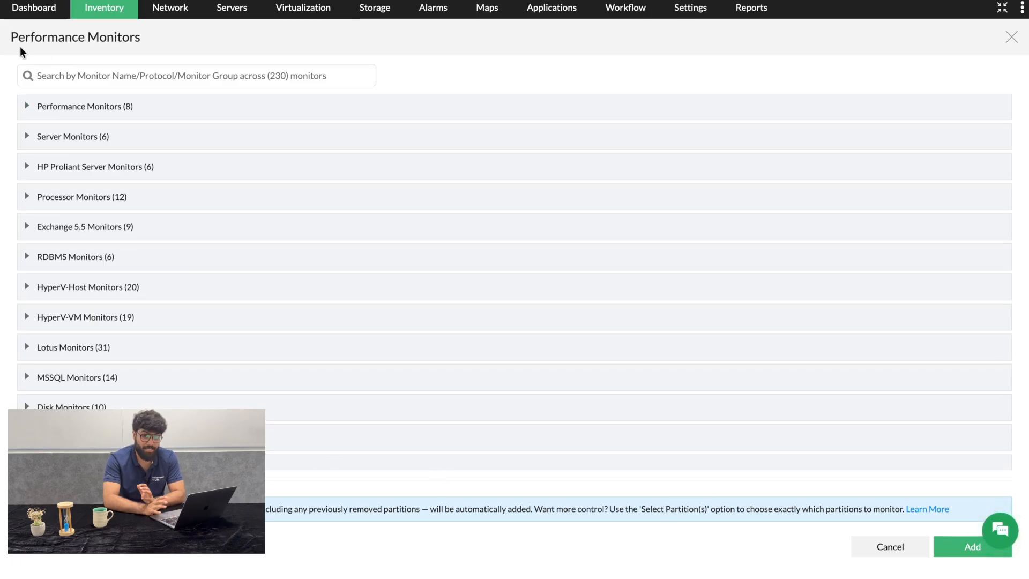
scroll(28, 122, up, 5)
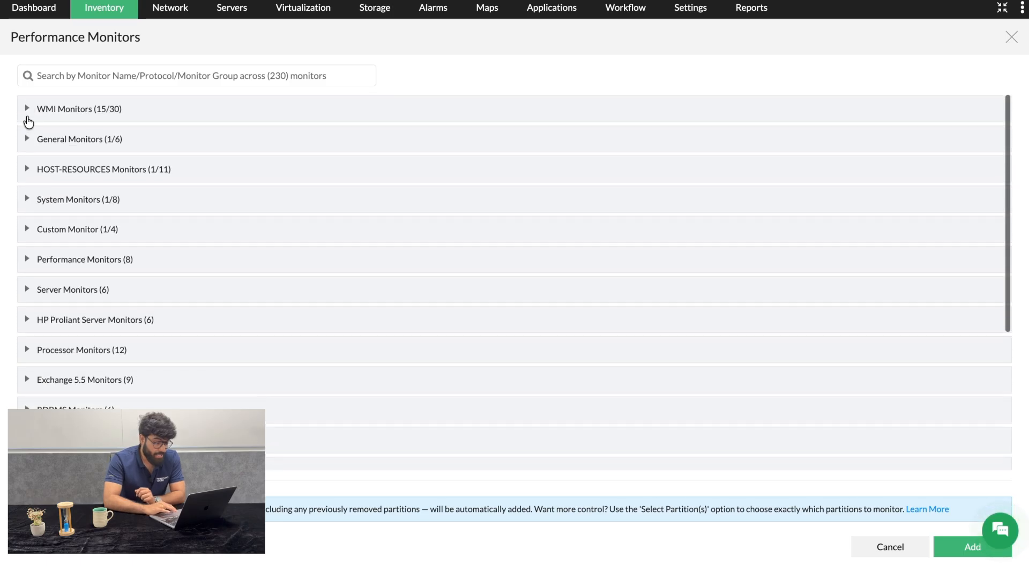
click(28, 107)
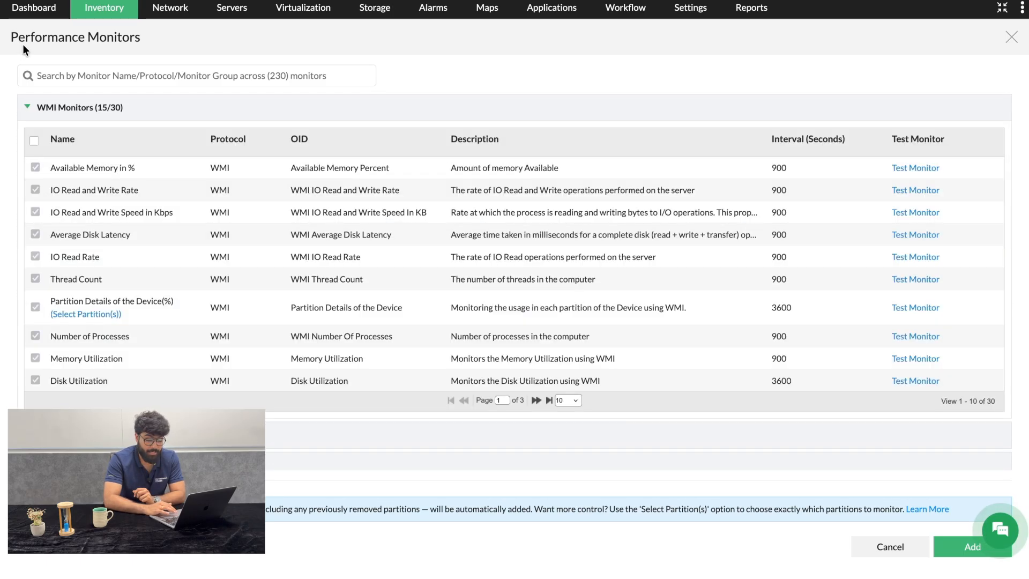
click(1012, 39)
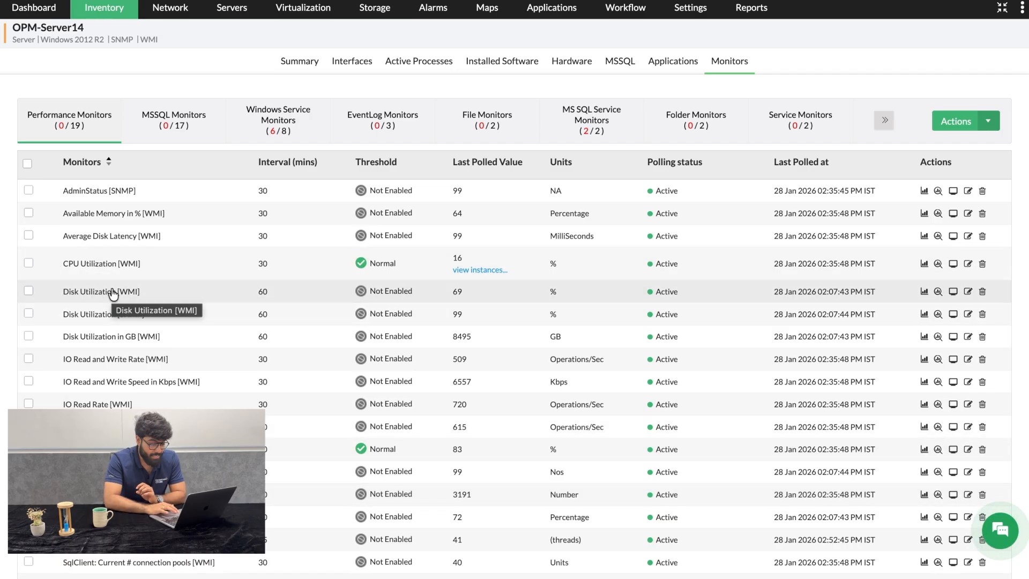
Open the Memory Utilization monitor's settings and examine its interval and threshold condition options
scroll(110, 294, down, 2)
scroll(112, 294, down, 2)
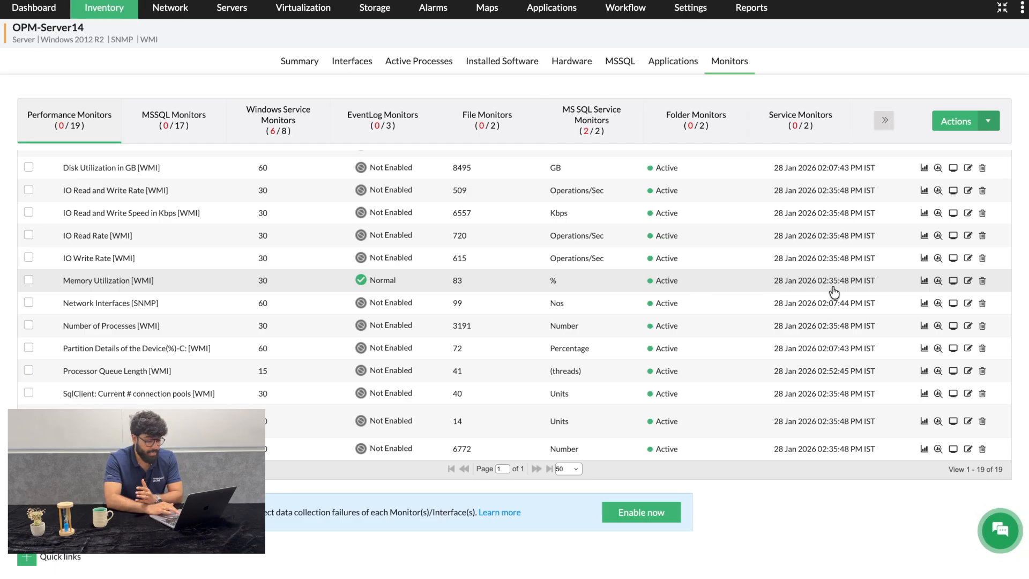
click(968, 281)
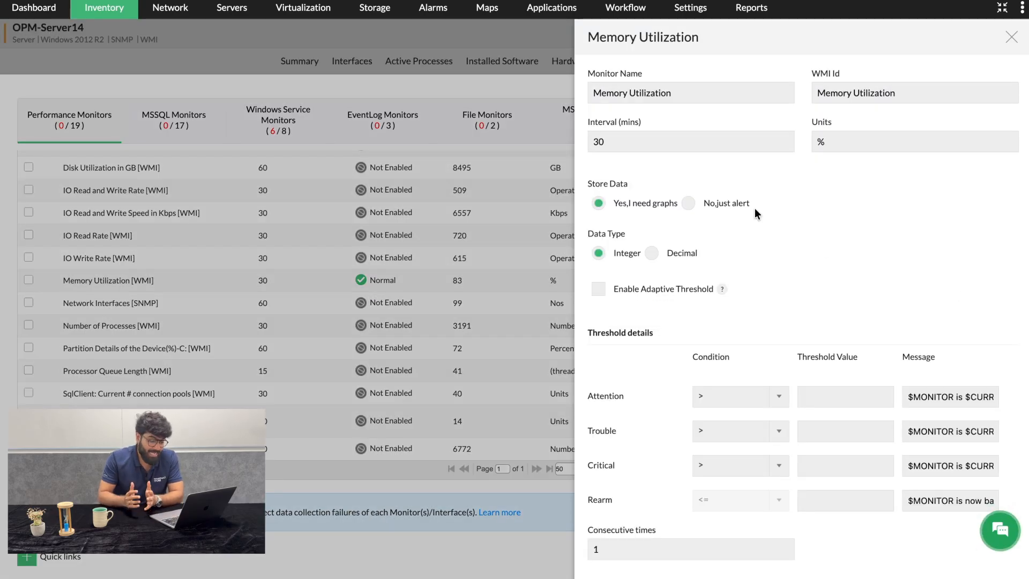
click(593, 142)
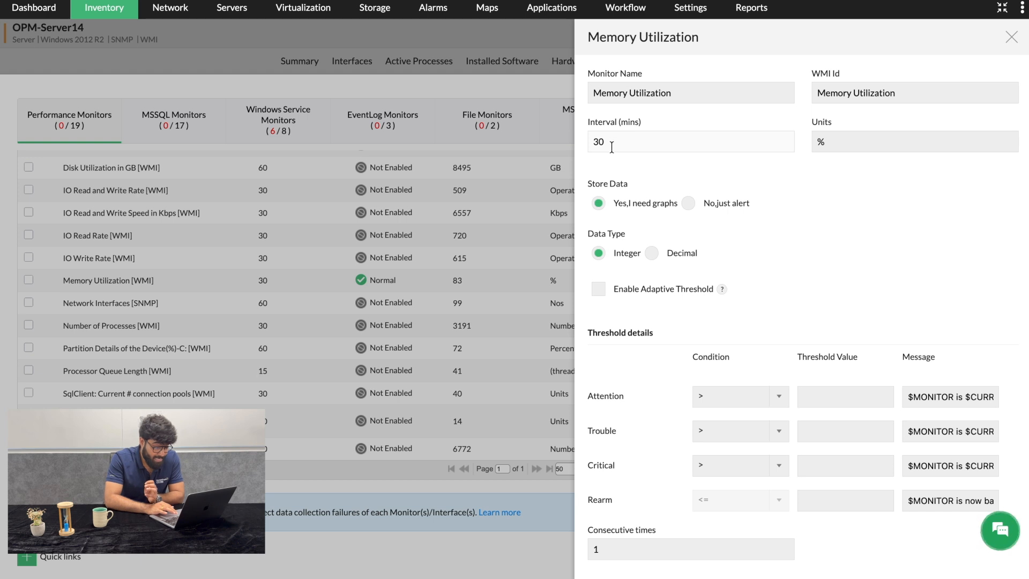
scroll(797, 199, down, 3)
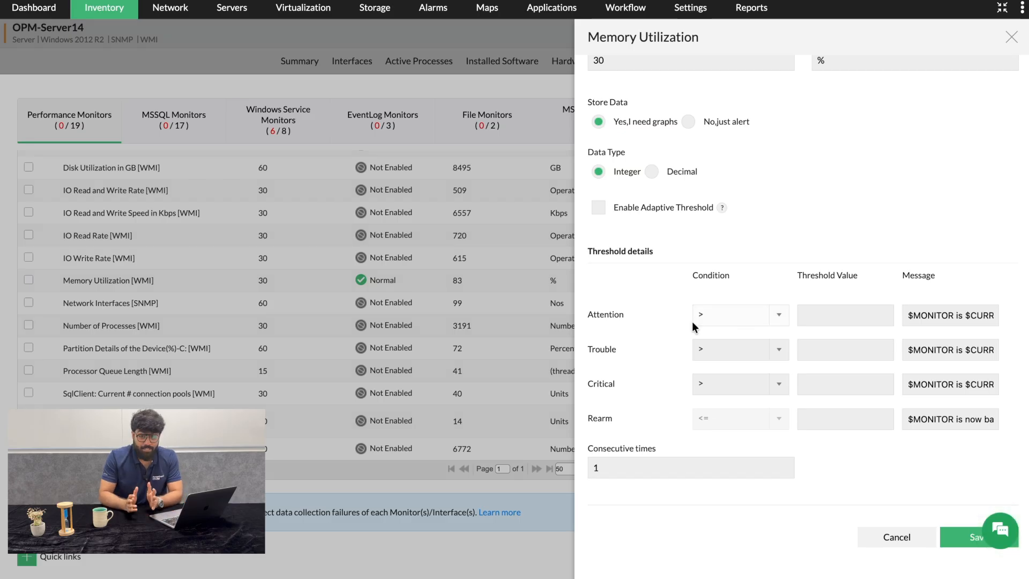
click(776, 321)
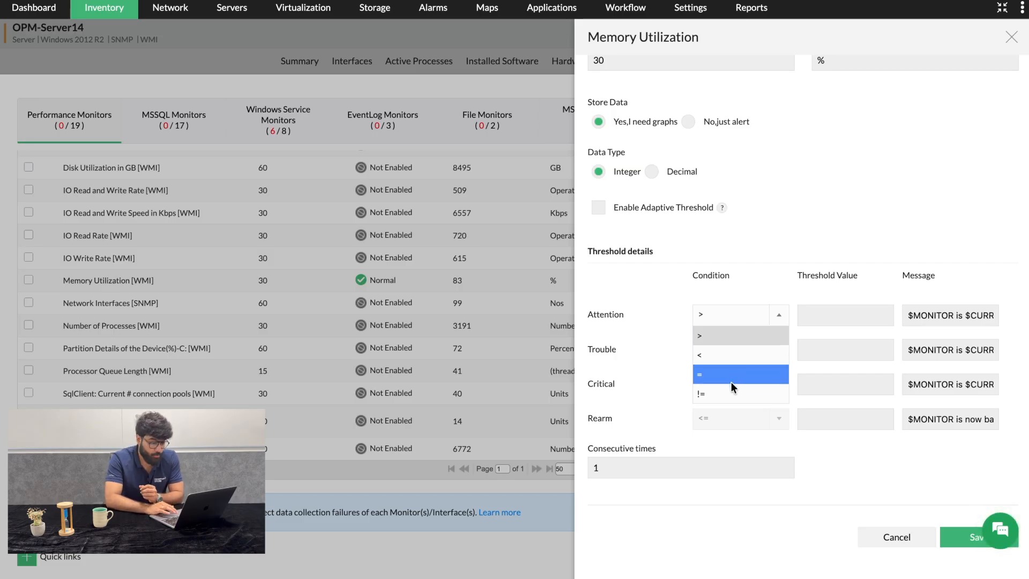
click(778, 316)
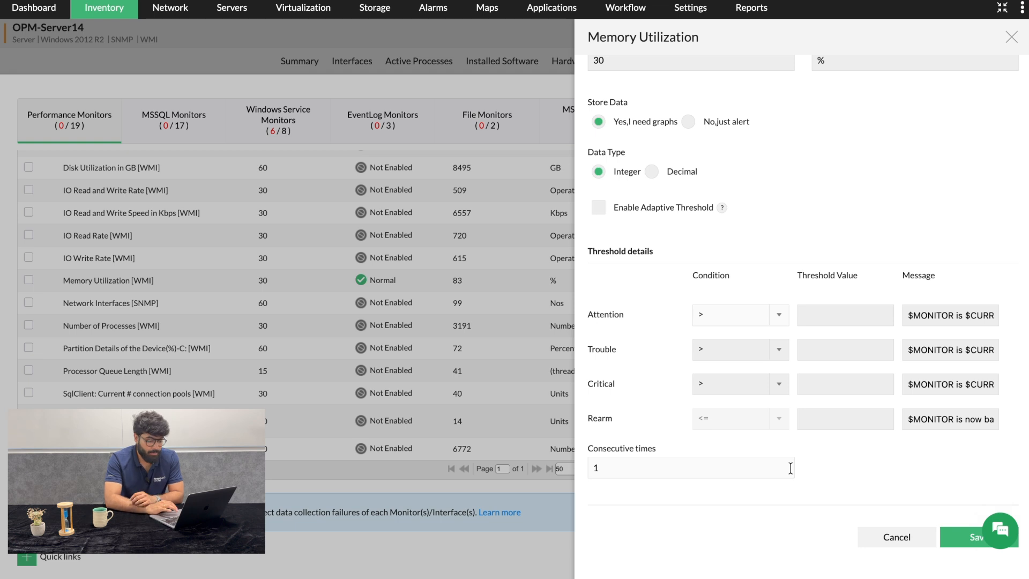
Enable Adaptive Threshold for the Memory Utilization monitor, then close its settings without saving
scroll(791, 471, up, 3)
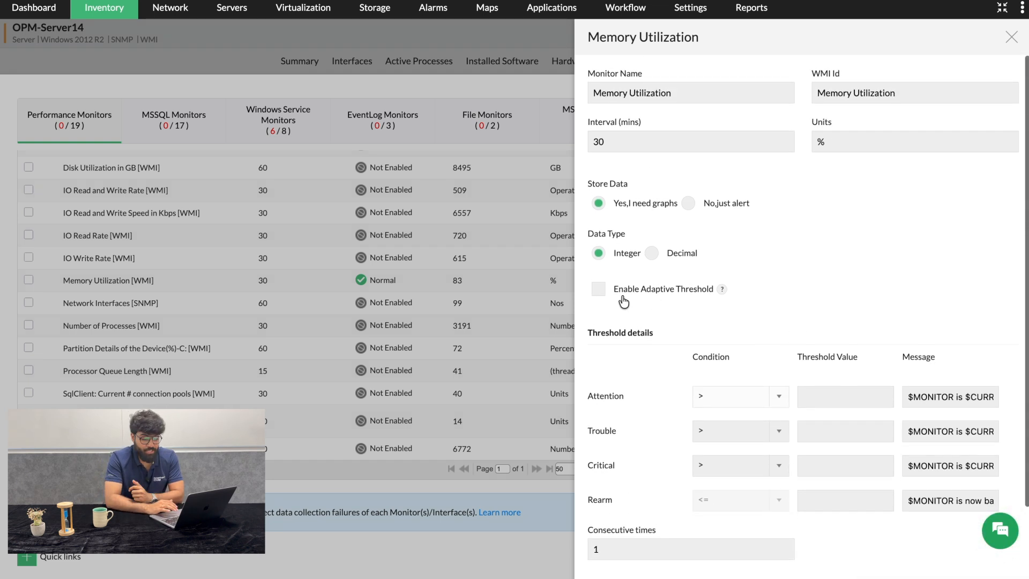
mouse_move(722, 301)
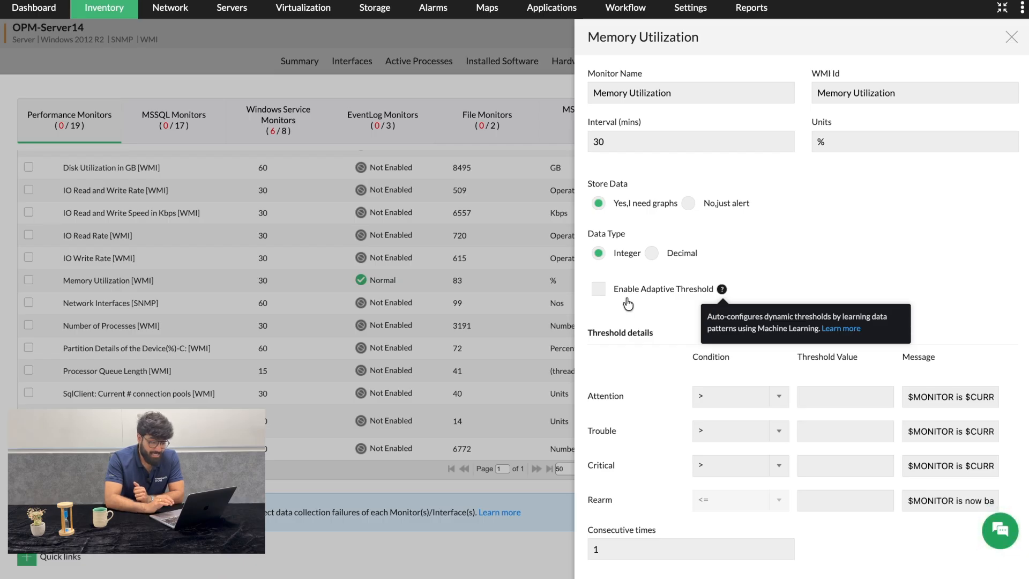
click(598, 290)
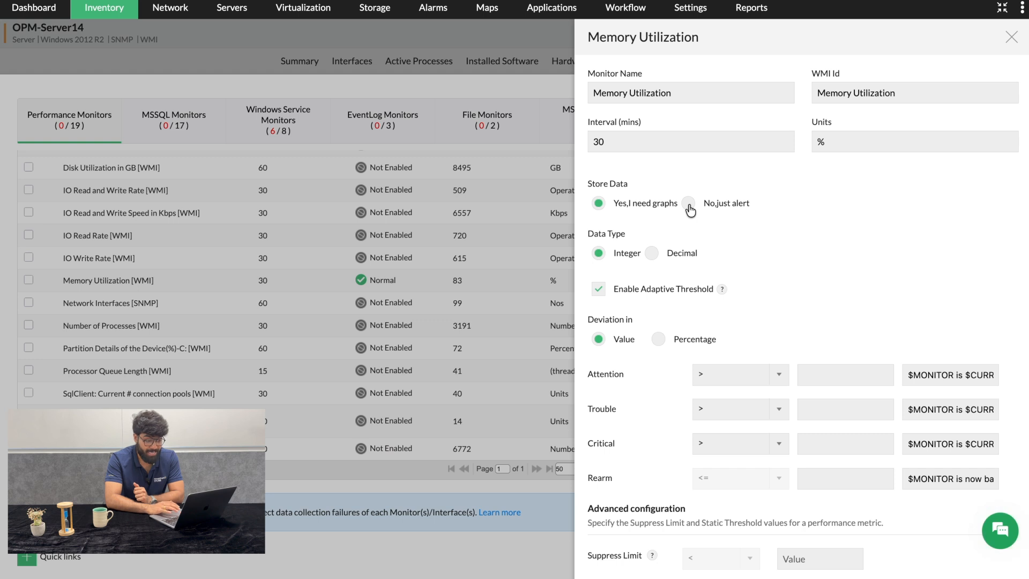
click(1011, 38)
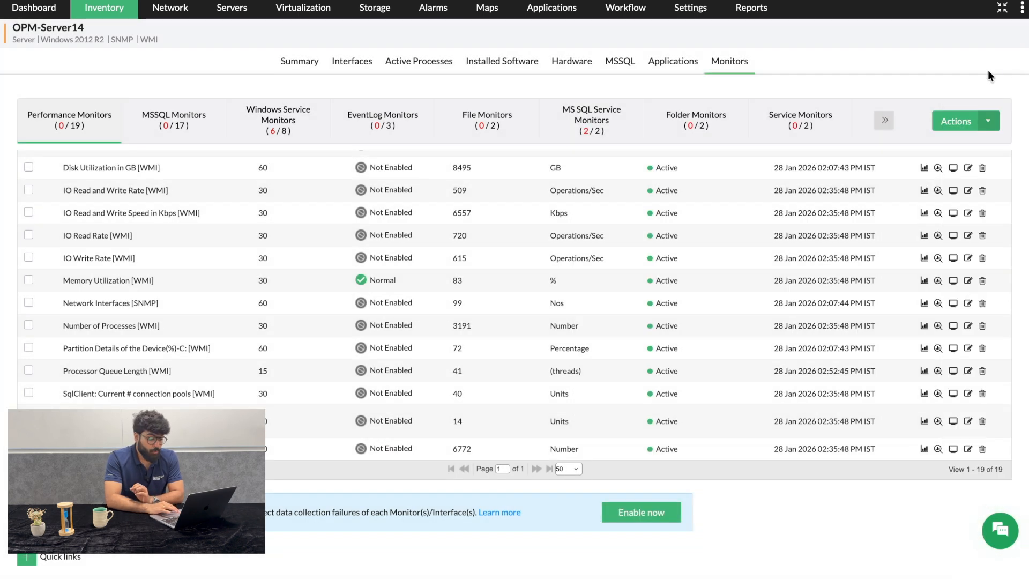
Open the device's graph summary and review the CPU Utilization (WMI) graph, its per-CPU summary and time-period choices
click(298, 67)
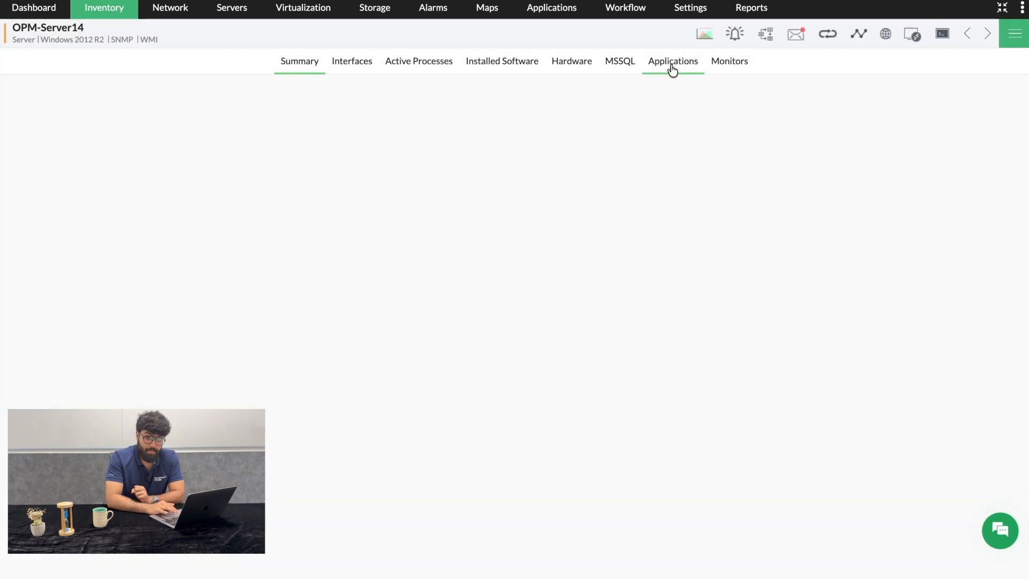
click(702, 37)
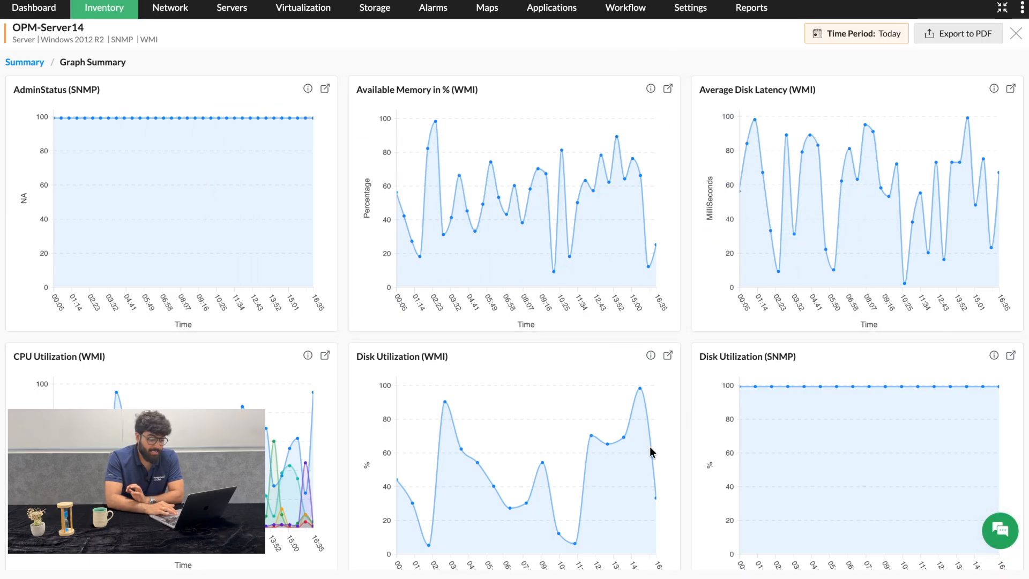
click(325, 355)
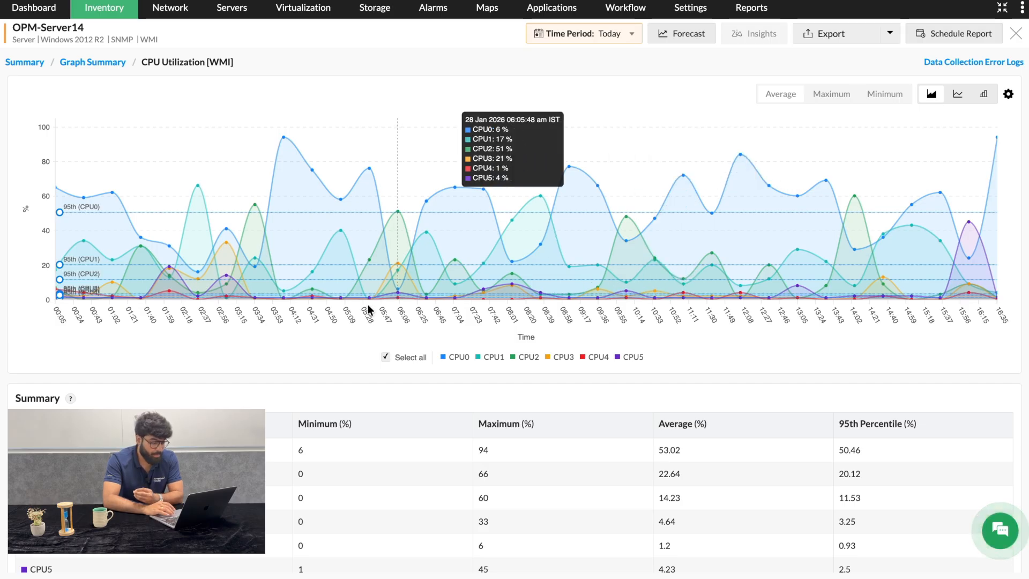
scroll(255, 348, down, 4)
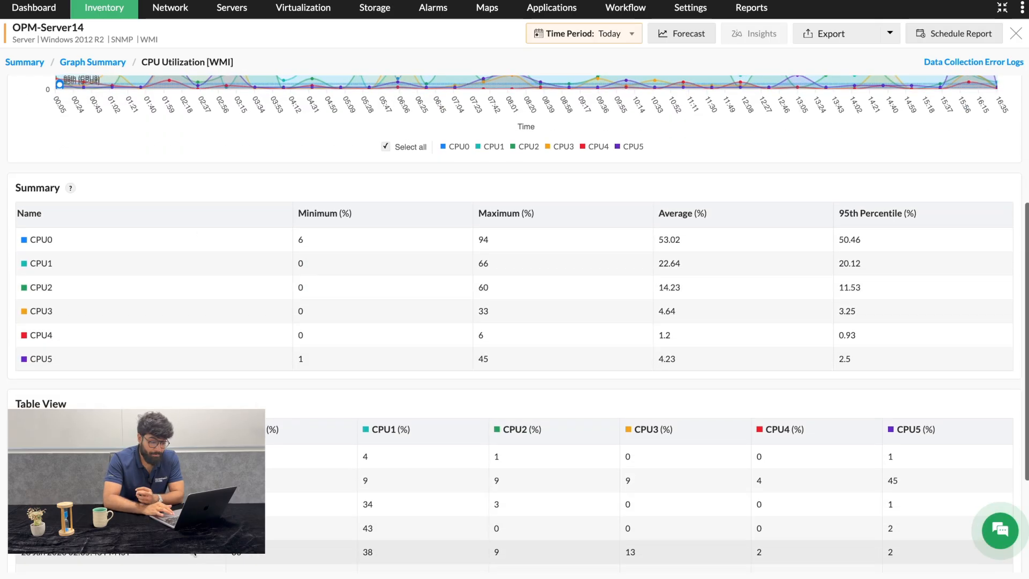
scroll(211, 257, up, 3)
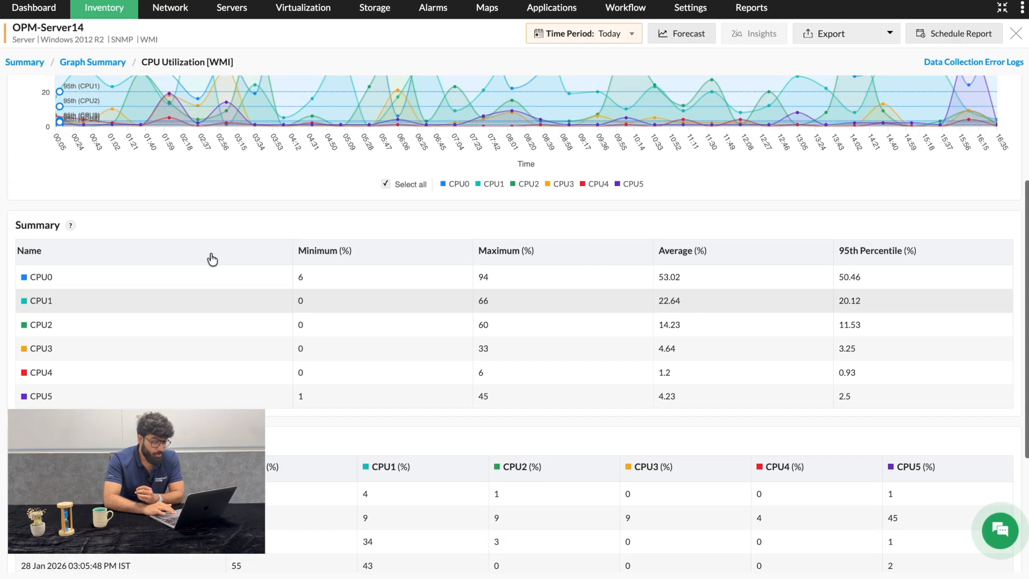
click(632, 36)
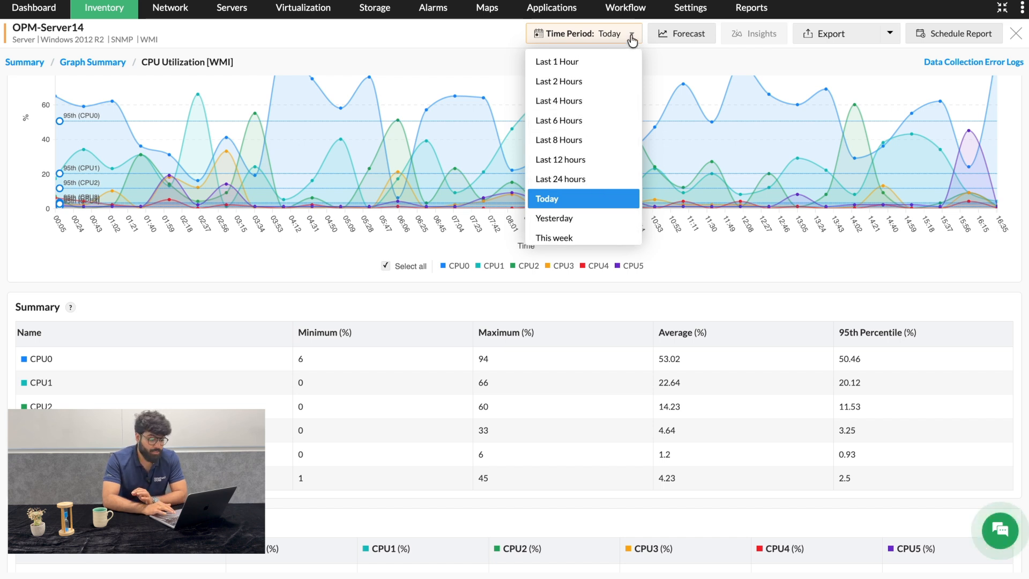
scroll(632, 39, up, 2)
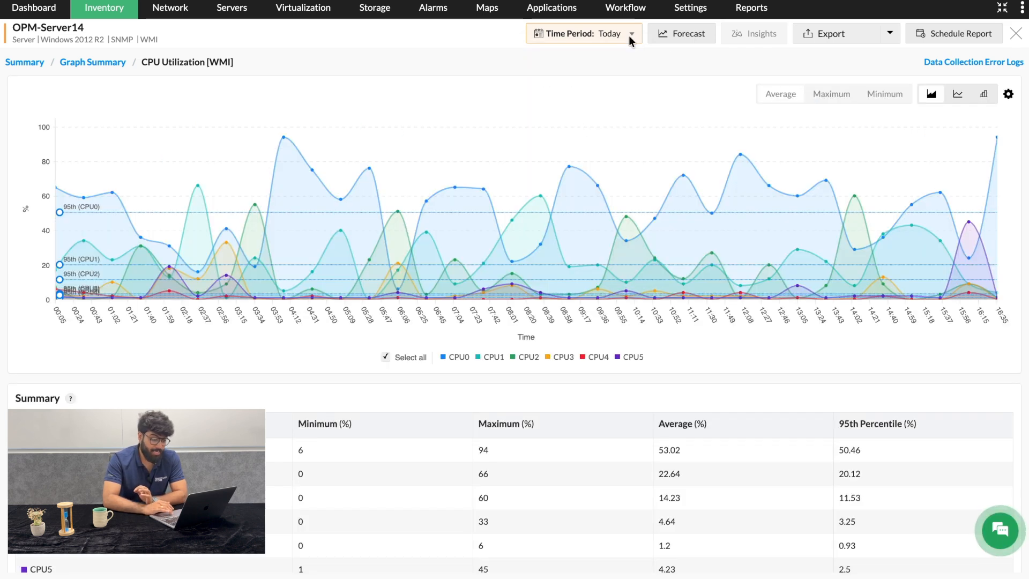
View the CPU Utilization forecast, then return to the device summary
click(673, 37)
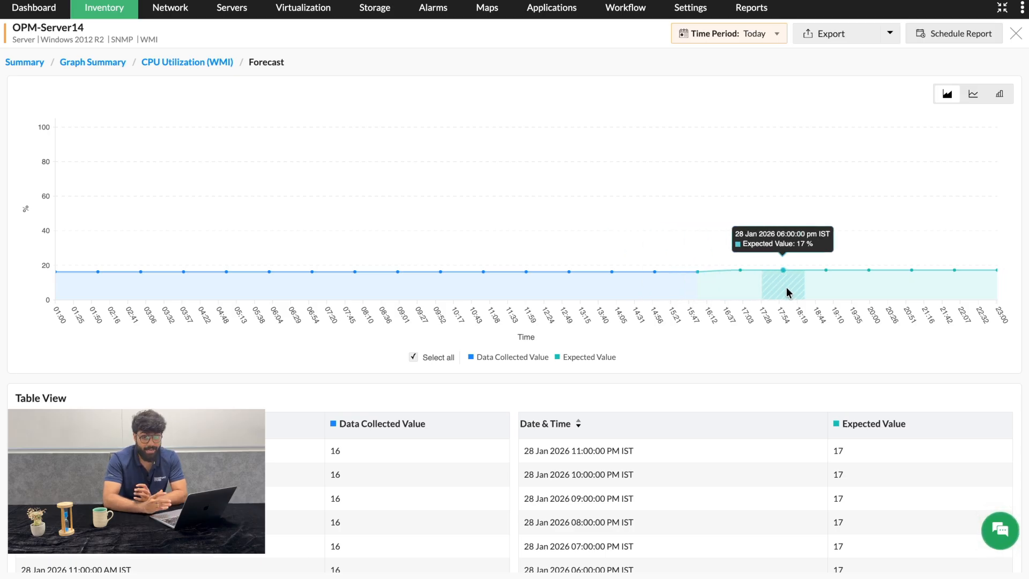
click(829, 35)
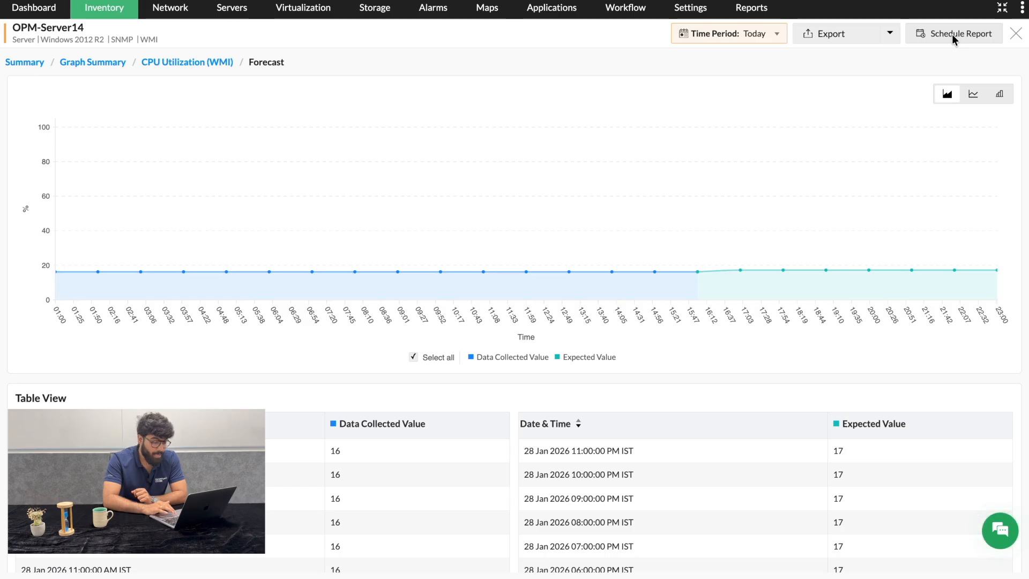
click(28, 65)
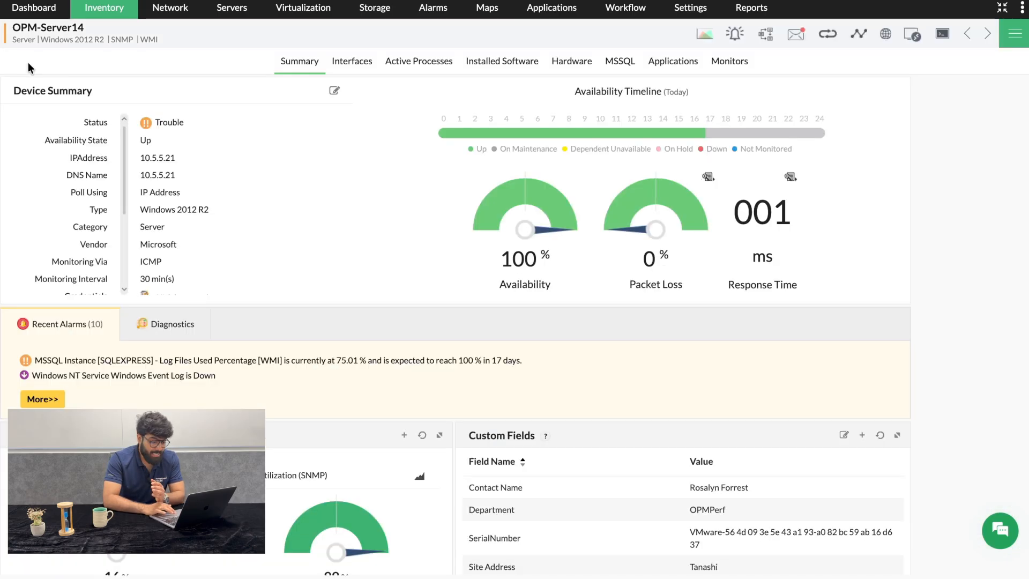
Go to the device's monitors list and open the forecast for the CPU Utilization [WMI] monitor
click(738, 70)
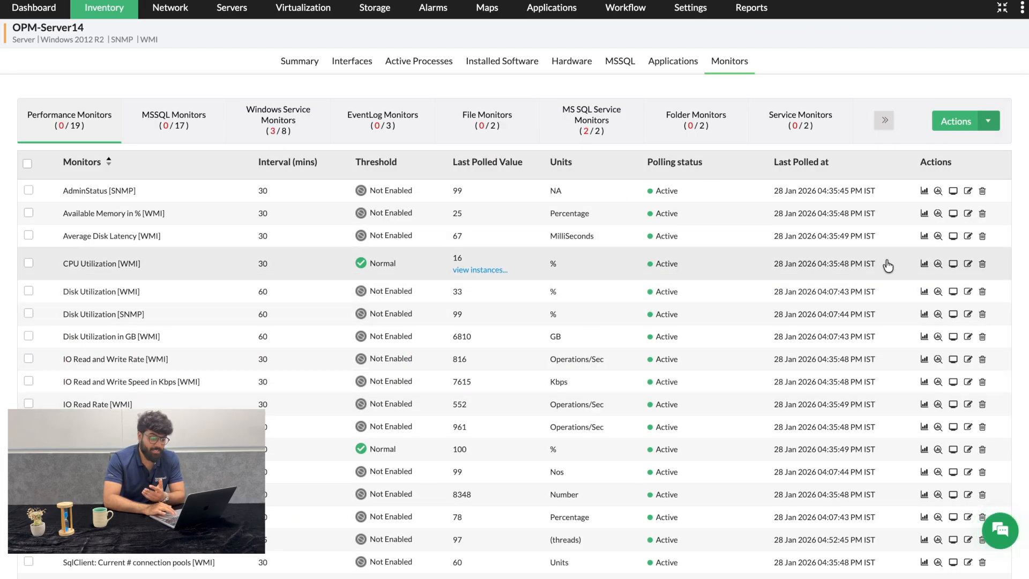
click(940, 266)
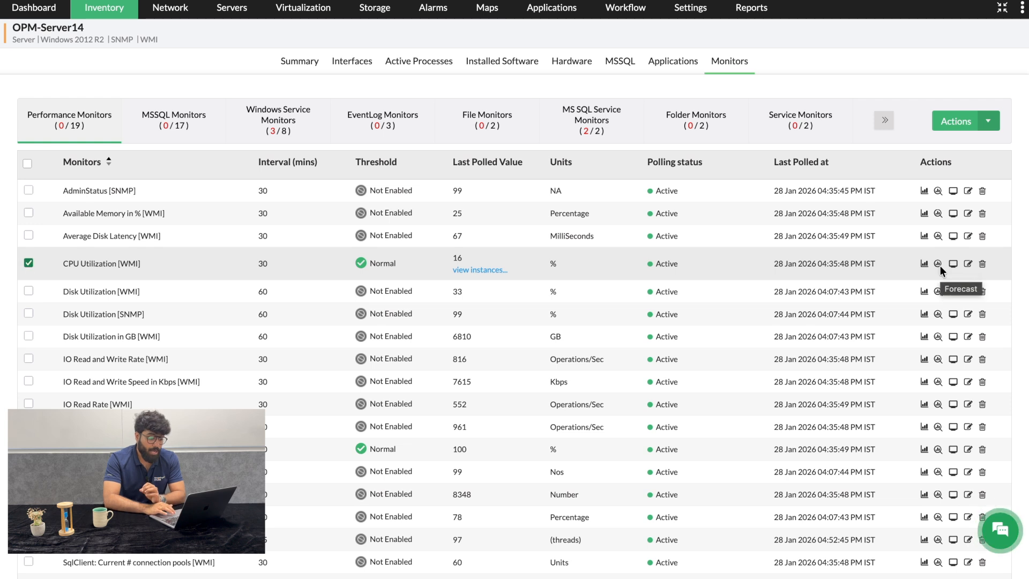